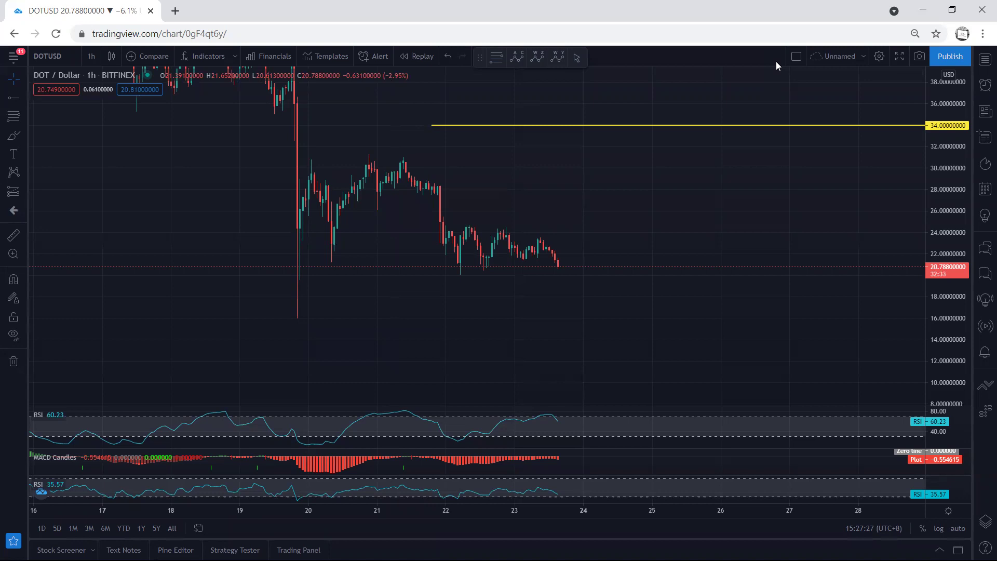
# - Circle the price action from about 20 to 24 May with the pen, and erase the circle
pyautogui.moveTo(962, 319); pyautogui.dragTo(959, 309)
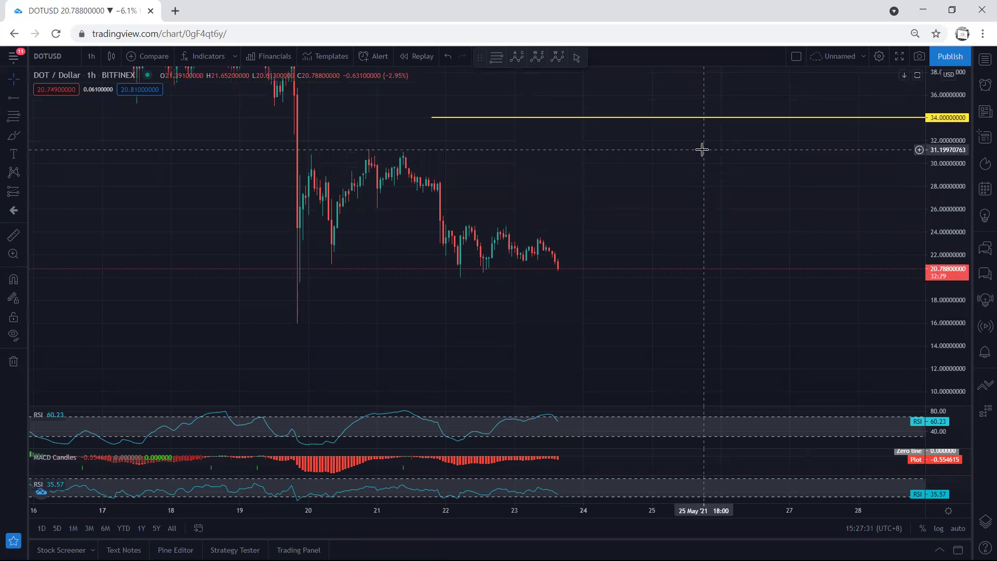
pyautogui.moveTo(656, 198); pyautogui.dragTo(669, 194)
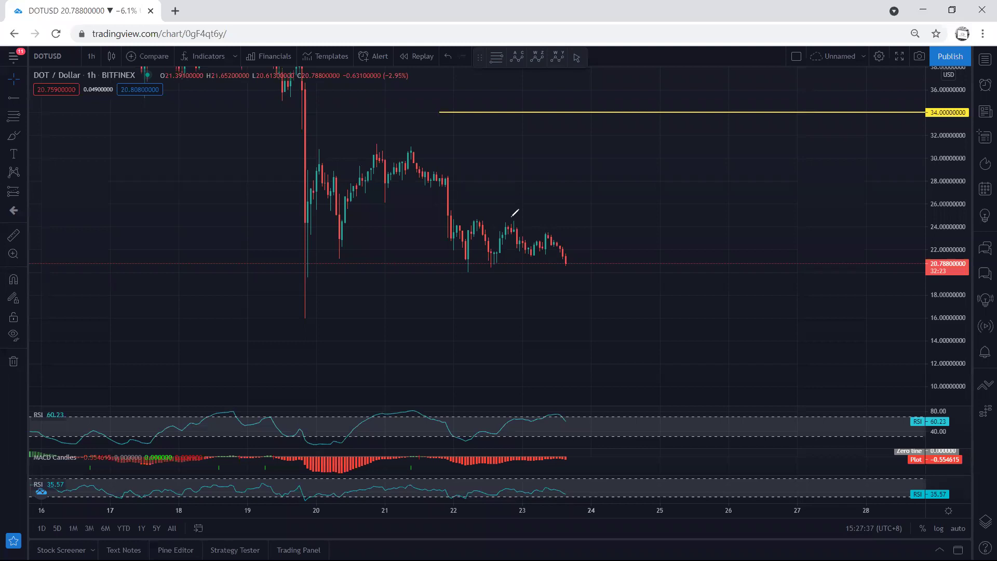
pyautogui.moveTo(425, 140)
pyautogui.mouseDown()
pyautogui.moveTo(644, 227)
pyautogui.moveTo(262, 238)
pyautogui.moveTo(362, 138)
pyautogui.mouseUp()
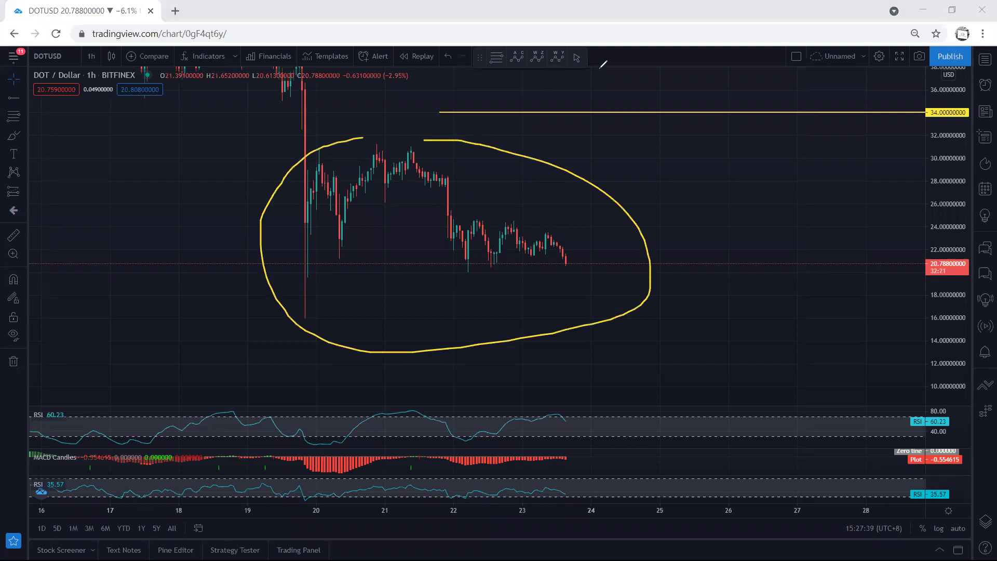
pyautogui.hotkey('ctrl', 'z')
# - Outline the 22–23 May consolidation, trace the decline before it and an arrow falling to about 16, and erase the sketch
pyautogui.moveTo(471, 222); pyautogui.dragTo(545, 234)
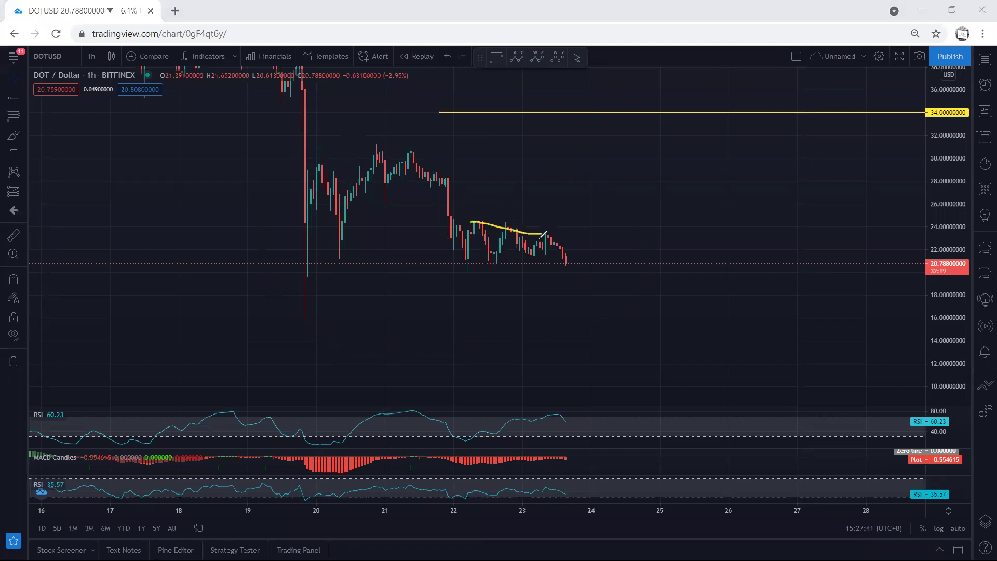
pyautogui.moveTo(470, 271); pyautogui.dragTo(548, 272)
pyautogui.moveTo(466, 253); pyautogui.dragTo(552, 253)
pyautogui.moveTo(397, 152); pyautogui.dragTo(452, 244)
pyautogui.moveTo(550, 231); pyautogui.dragTo(589, 322)
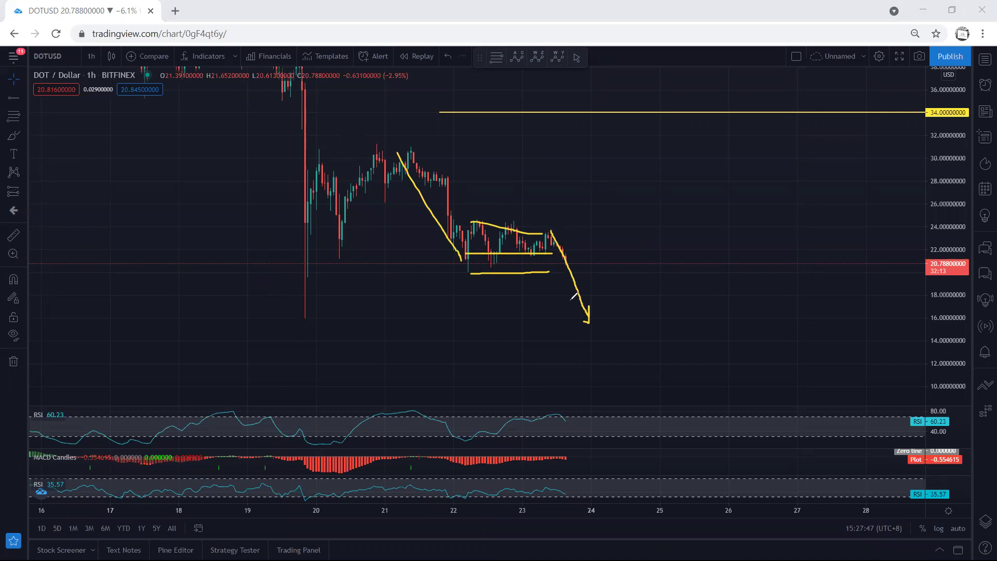
pyautogui.press('Delete')
# - Mark the lows near 20 and 16, trace the decline from 21 to 22 May, and erase the marks
pyautogui.moveTo(457, 272); pyautogui.dragTo(477, 273)
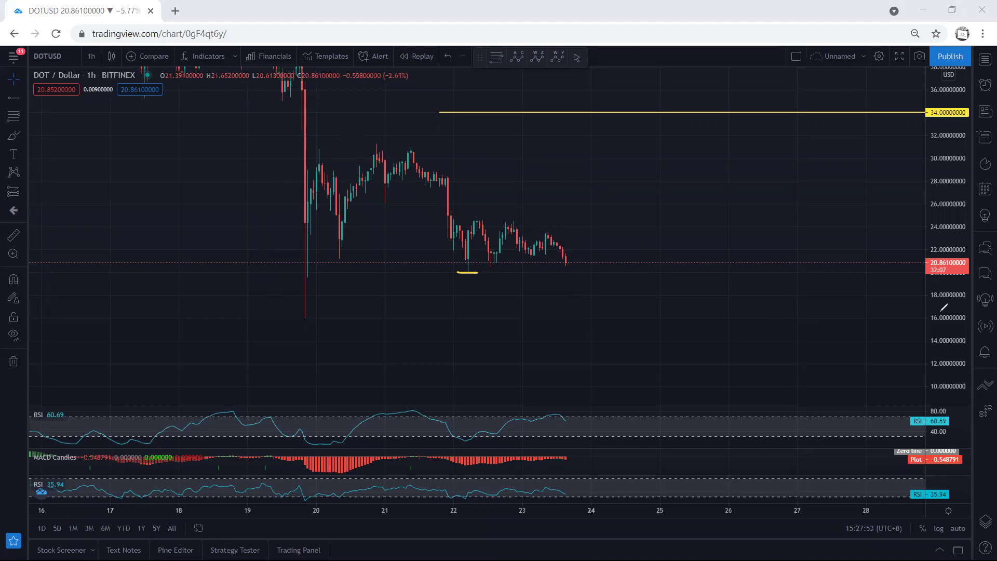
pyautogui.moveTo(290, 316)
pyautogui.mouseDown()
pyautogui.moveTo(323, 316)
pyautogui.moveTo(293, 319)
pyautogui.moveTo(312, 320)
pyautogui.mouseUp()
pyautogui.moveTo(403, 154); pyautogui.dragTo(468, 249)
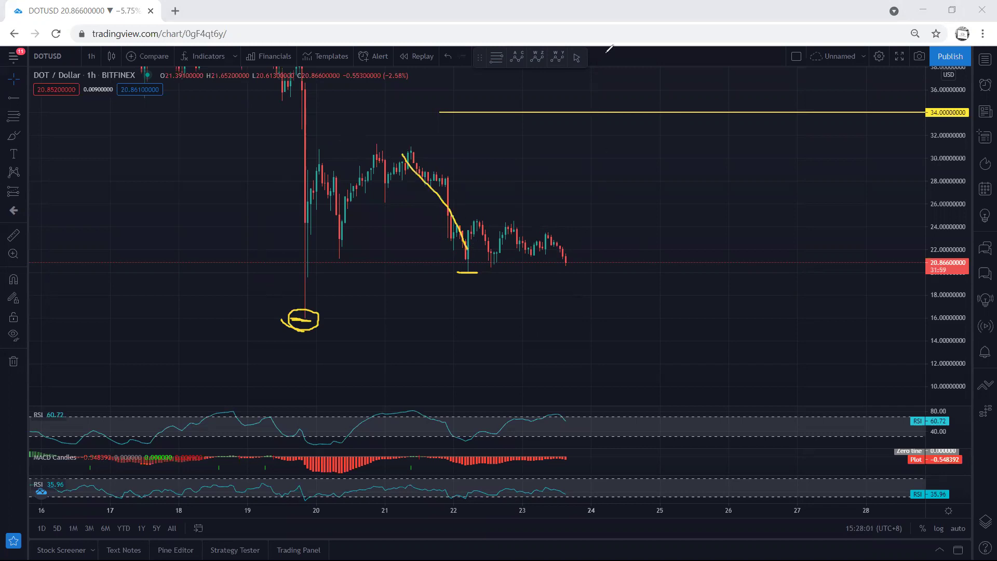
pyautogui.click(618, 64)
# - Draw an arrow from the 23 May high to about 18, cross out the 22 May low near 20, and erase both
pyautogui.moveTo(551, 238)
pyautogui.mouseDown()
pyautogui.moveTo(583, 285)
pyautogui.moveTo(574, 289)
pyautogui.mouseUp()
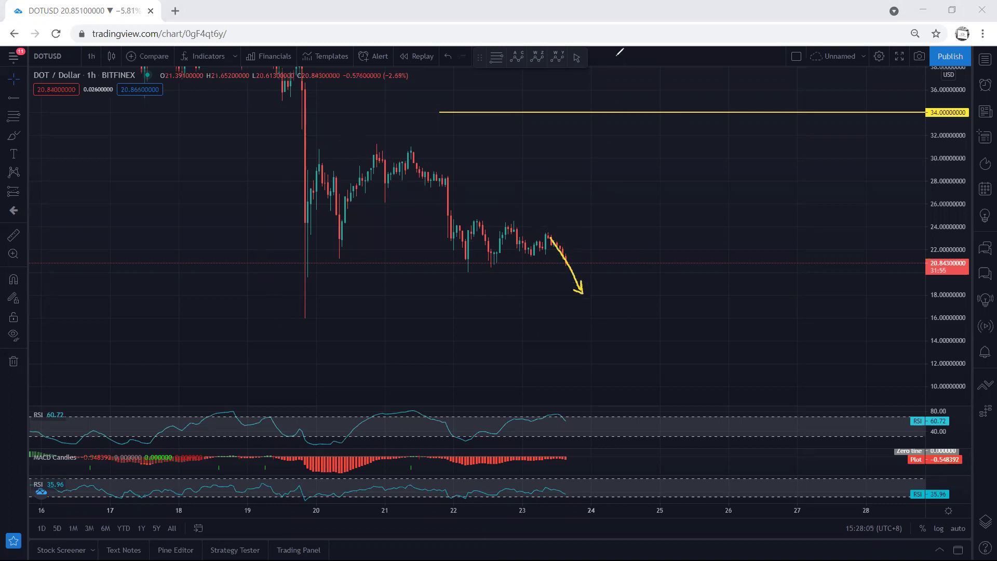
pyautogui.press('e')
pyautogui.moveTo(451, 273)
pyautogui.mouseDown()
pyautogui.moveTo(486, 274)
pyautogui.moveTo(445, 286)
pyautogui.moveTo(483, 288)
pyautogui.mouseUp()
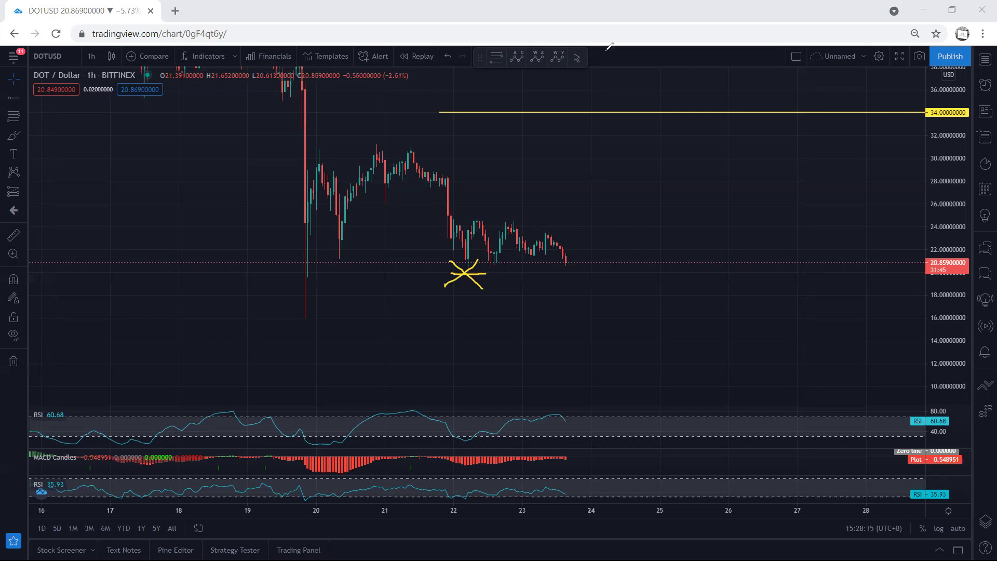
pyautogui.press('e')
# - Box the 22–24 May range between about 21 and 25, sketch a drop out of it, and erase the drawing
pyautogui.moveTo(567, 265); pyautogui.dragTo(579, 222)
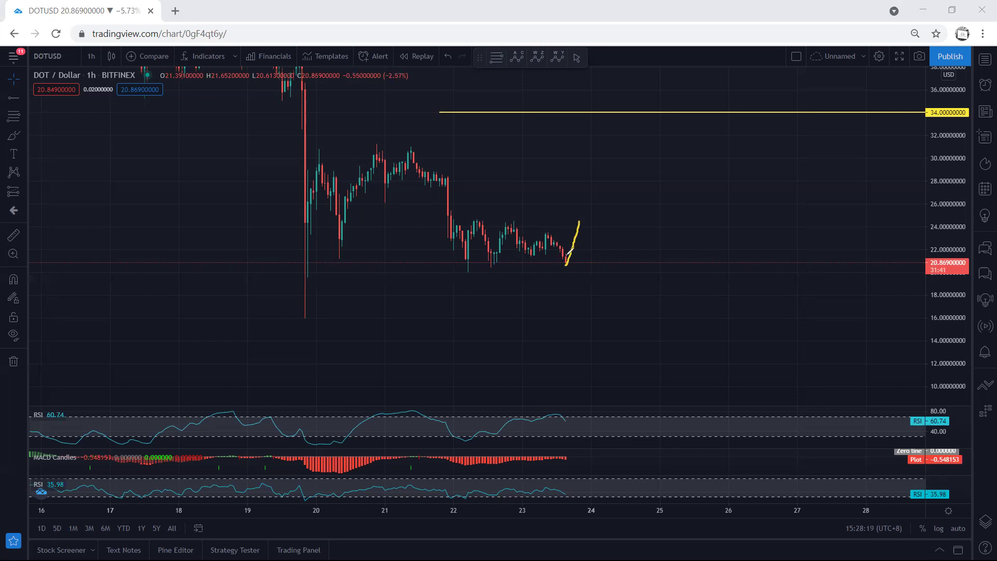
pyautogui.moveTo(473, 271); pyautogui.dragTo(453, 270)
pyautogui.moveTo(476, 217); pyautogui.dragTo(579, 218)
pyautogui.moveTo(467, 266); pyautogui.dragTo(577, 262)
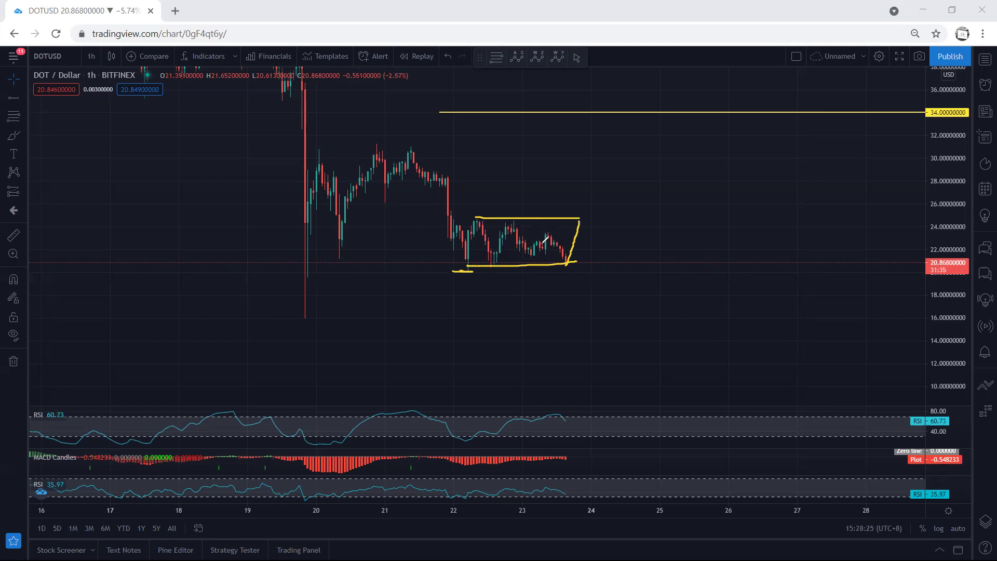
pyautogui.moveTo(578, 222)
pyautogui.mouseDown()
pyautogui.moveTo(605, 295)
pyautogui.moveTo(591, 287)
pyautogui.moveTo(569, 202)
pyautogui.moveTo(597, 296)
pyautogui.mouseUp()
pyautogui.press('e')
# - Sketch falling strokes from the 23 May high to below 20, mark the 22 May low, and erase the sketches
pyautogui.moveTo(550, 235); pyautogui.dragTo(572, 280)
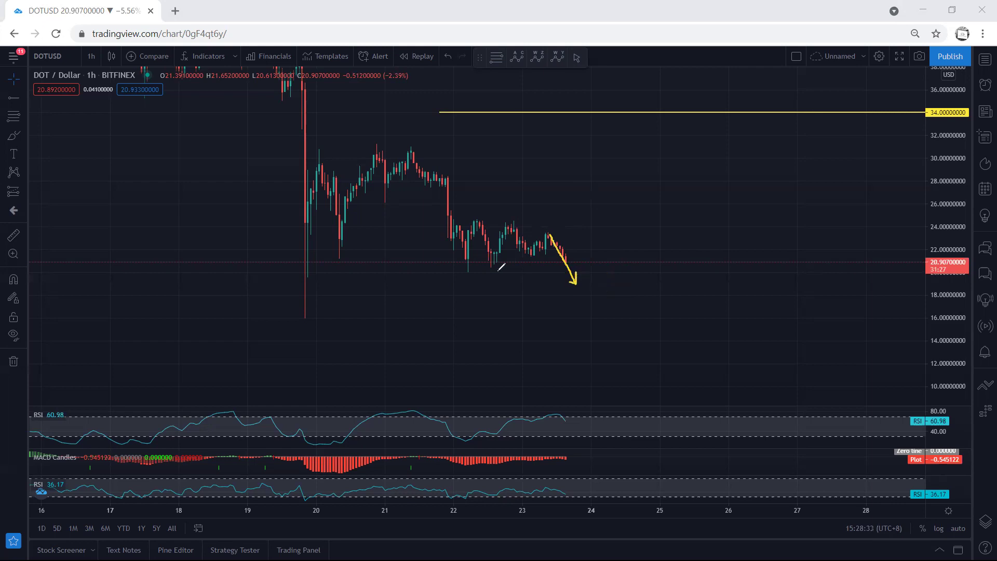
pyautogui.click(452, 269)
pyautogui.hotkey('ctrl', 'shift', '6')
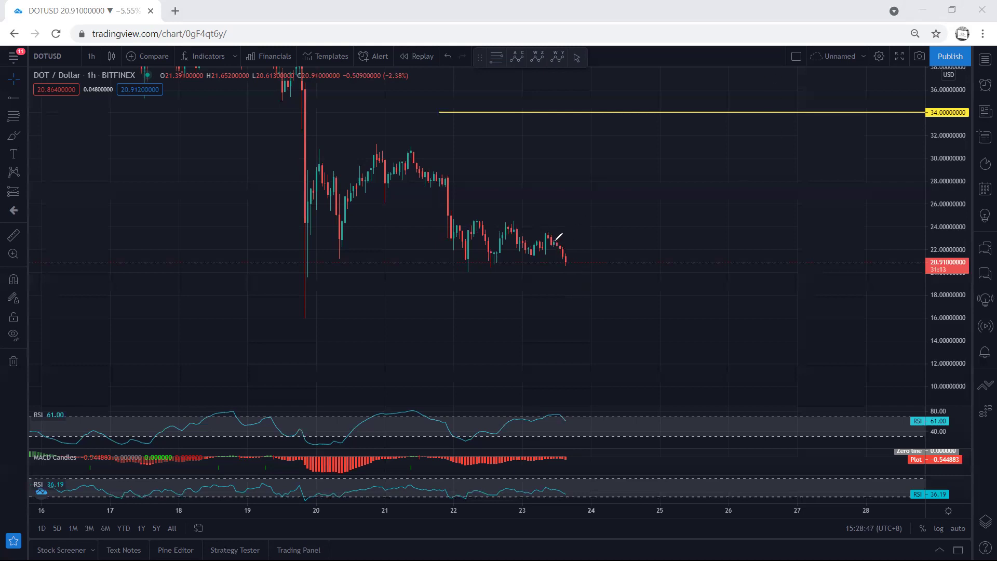
pyautogui.moveTo(551, 233); pyautogui.dragTo(572, 289)
pyautogui.moveTo(457, 270); pyautogui.dragTo(485, 271)
pyautogui.press('Escape')
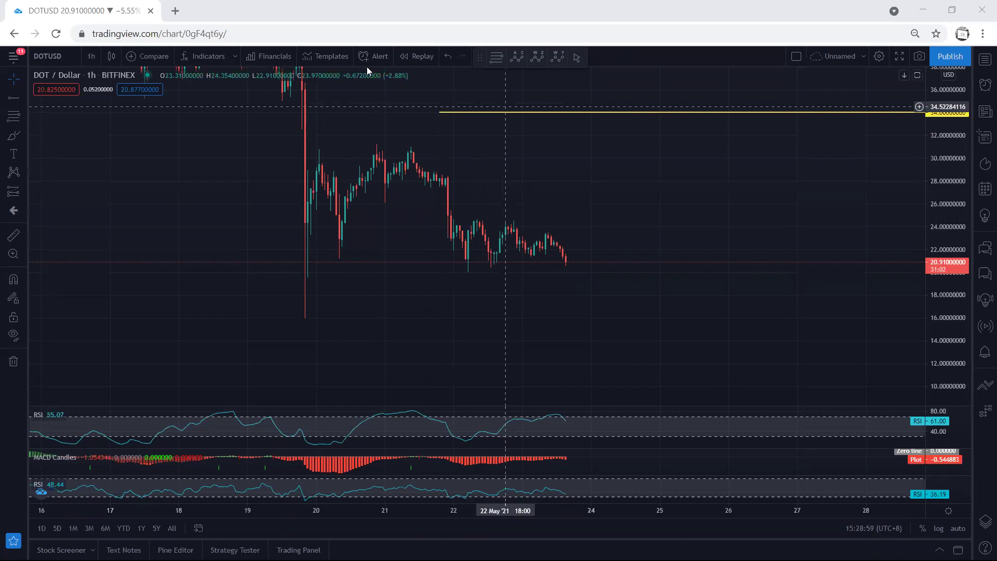
# - Box the indicators from 22 to 24 May, sketch a drop to about 18 with a rebound to about 28, and erase everything
pyautogui.moveTo(461, 416)
pyautogui.mouseDown()
pyautogui.moveTo(460, 494)
pyautogui.moveTo(587, 444)
pyautogui.moveTo(433, 408)
pyautogui.mouseUp()
pyautogui.moveTo(548, 235); pyautogui.dragTo(585, 299)
pyautogui.moveTo(528, 245); pyautogui.dragTo(547, 245)
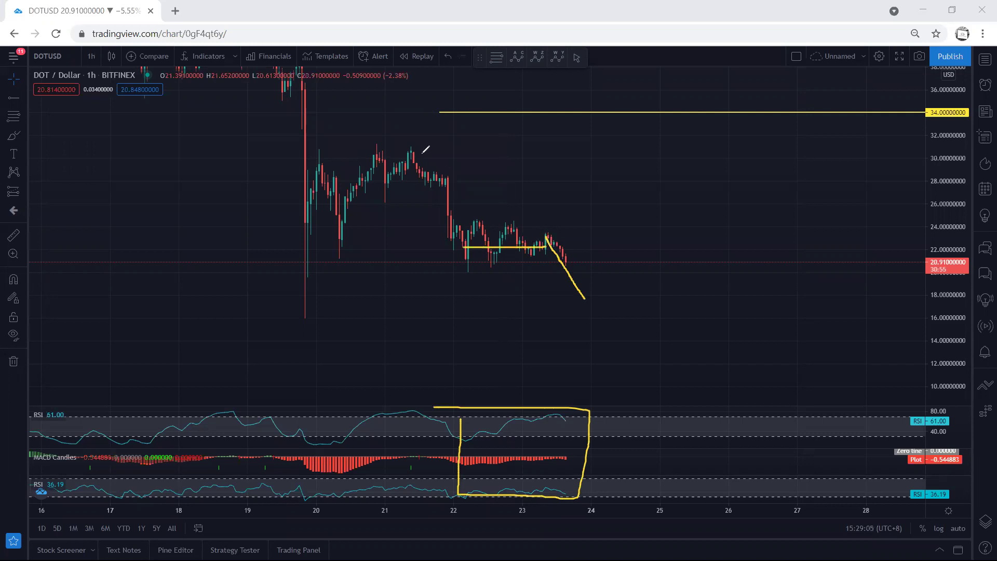
pyautogui.moveTo(426, 185); pyautogui.dragTo(447, 251)
pyautogui.moveTo(578, 300)
pyautogui.mouseDown()
pyautogui.moveTo(605, 258)
pyautogui.moveTo(630, 173)
pyautogui.moveTo(635, 200)
pyautogui.moveTo(670, 164)
pyautogui.moveTo(580, 260)
pyautogui.moveTo(597, 292)
pyautogui.mouseUp()
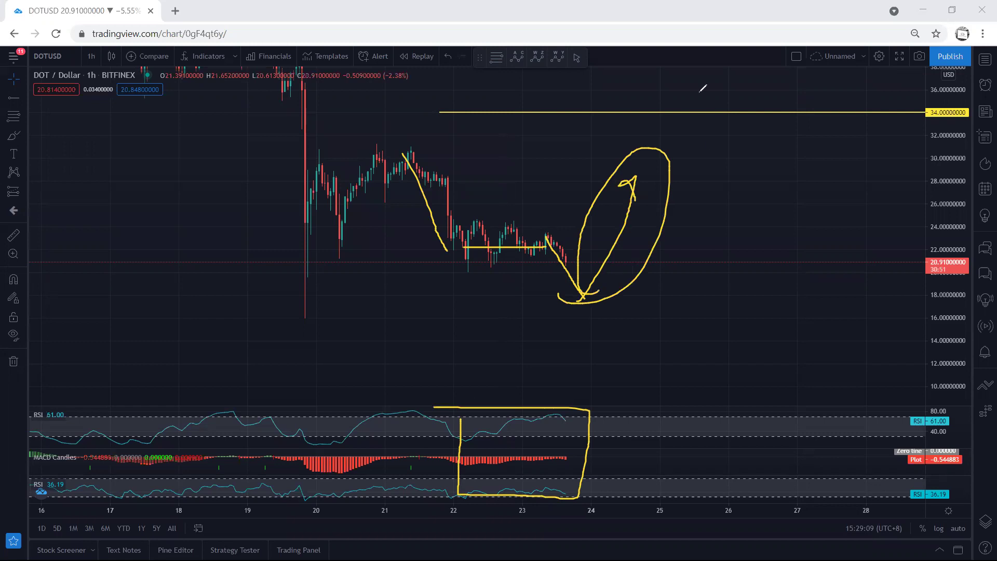
pyautogui.press('e')
# - Sketch a resistance line at about 24.5, the low near 20 and a fall from the 23 May high, and erase them
pyautogui.moveTo(547, 233); pyautogui.dragTo(577, 285)
pyautogui.moveTo(451, 273); pyautogui.dragTo(470, 272)
pyautogui.moveTo(468, 220); pyautogui.dragTo(601, 221)
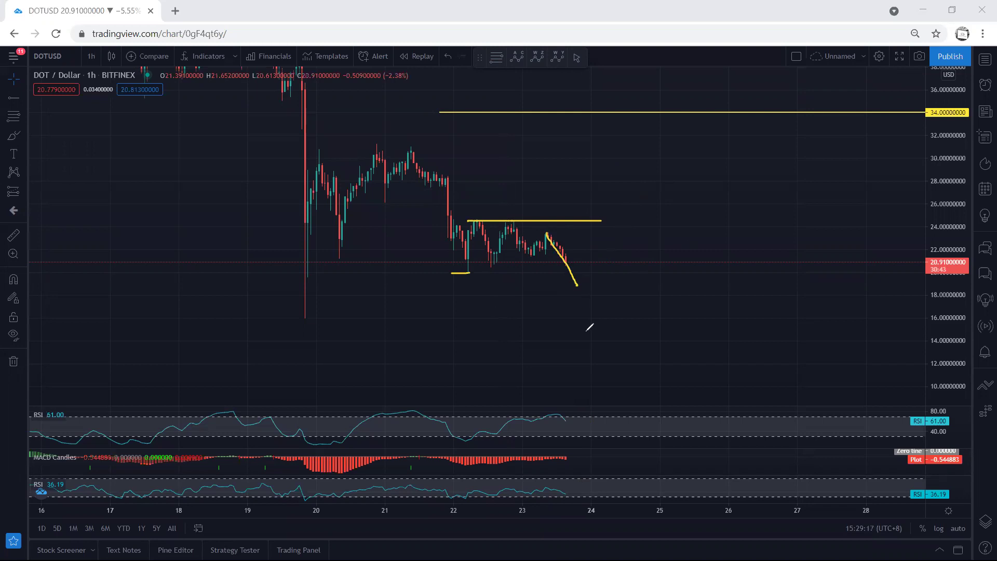
pyautogui.moveTo(547, 234)
pyautogui.mouseDown()
pyautogui.moveTo(571, 259)
pyautogui.moveTo(596, 320)
pyautogui.moveTo(595, 290)
pyautogui.mouseUp()
pyautogui.moveTo(516, 186); pyautogui.dragTo(522, 210)
pyautogui.moveTo(527, 200)
pyautogui.mouseDown()
pyautogui.moveTo(521, 211)
pyautogui.moveTo(574, 276)
pyautogui.mouseUp()
pyautogui.press('Delete')
# - Underline the low near 20, draw resistance at about 24.5 and a rise to about 29, and erase the drawing
pyautogui.moveTo(451, 270); pyautogui.dragTo(474, 274)
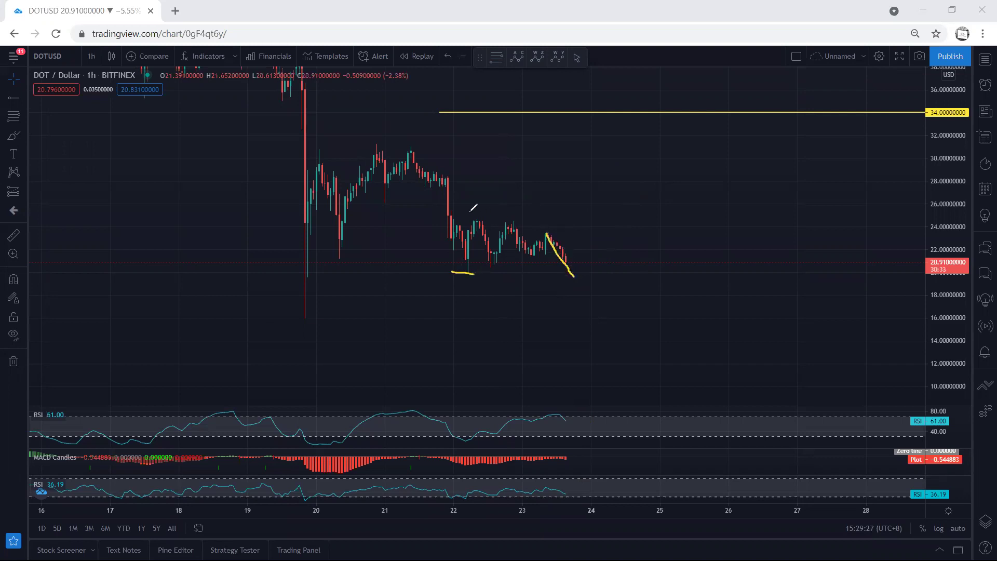
pyautogui.moveTo(461, 218); pyautogui.dragTo(565, 222)
pyautogui.moveTo(568, 267); pyautogui.dragTo(612, 167)
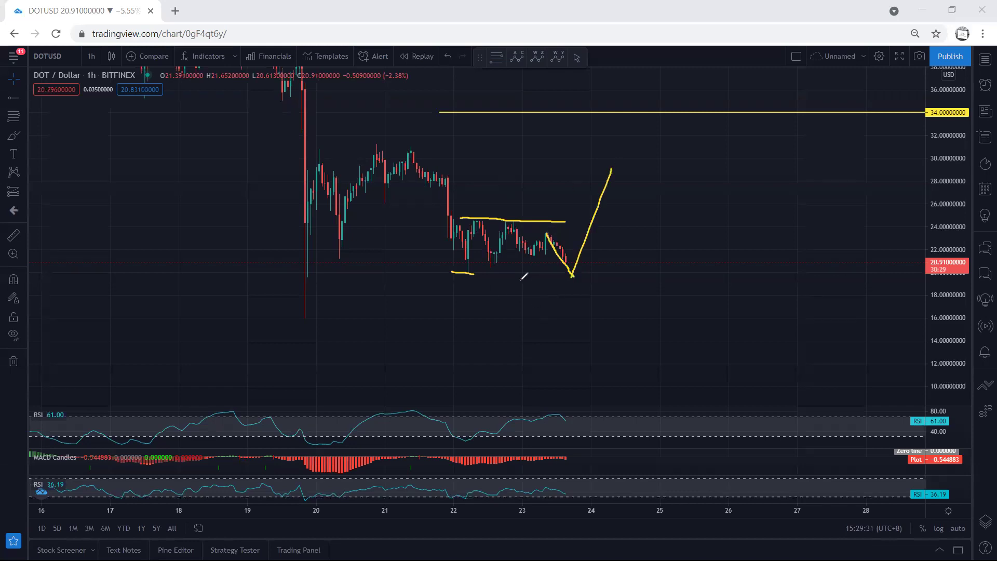
pyautogui.click(618, 50)
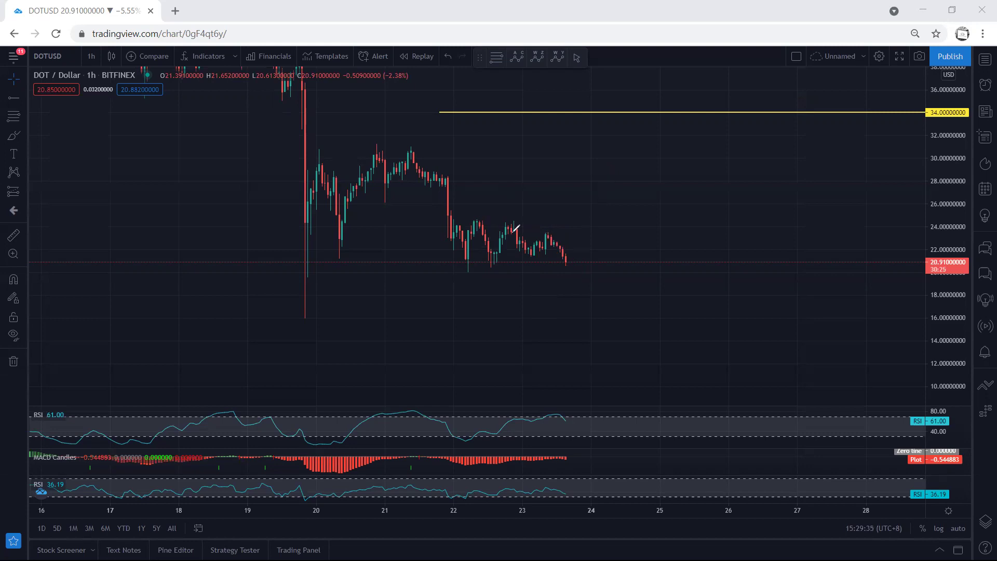
# - Sketch a drop to about 18 rebounding to about 26, erase it, and sketch and undo a stepped rise to about 30
pyautogui.moveTo(551, 239); pyautogui.dragTo(578, 297)
pyautogui.moveTo(457, 249); pyautogui.dragTo(535, 249)
pyautogui.moveTo(583, 297); pyautogui.dragTo(619, 209)
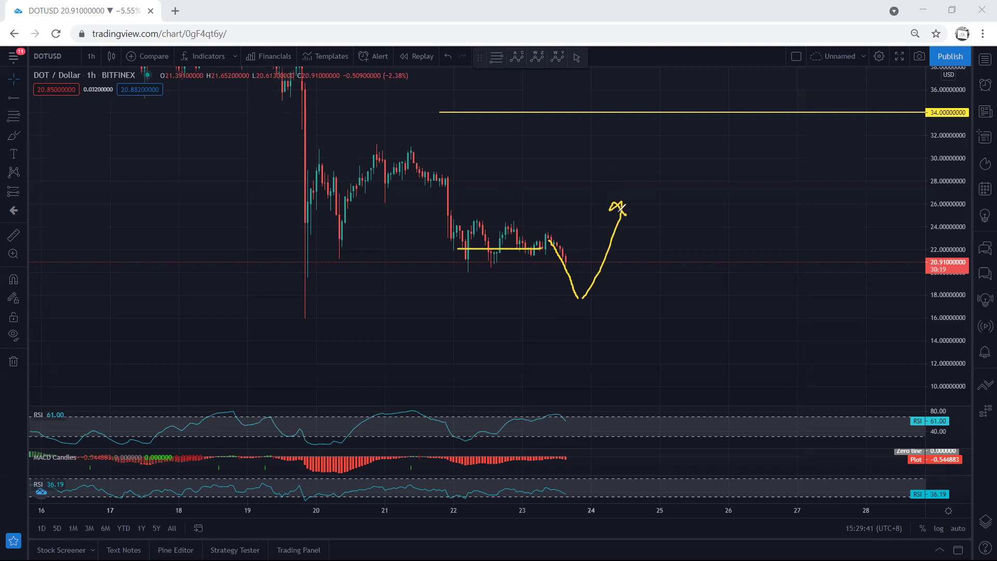
pyautogui.hotkey('ctrl', 'shift', '7')
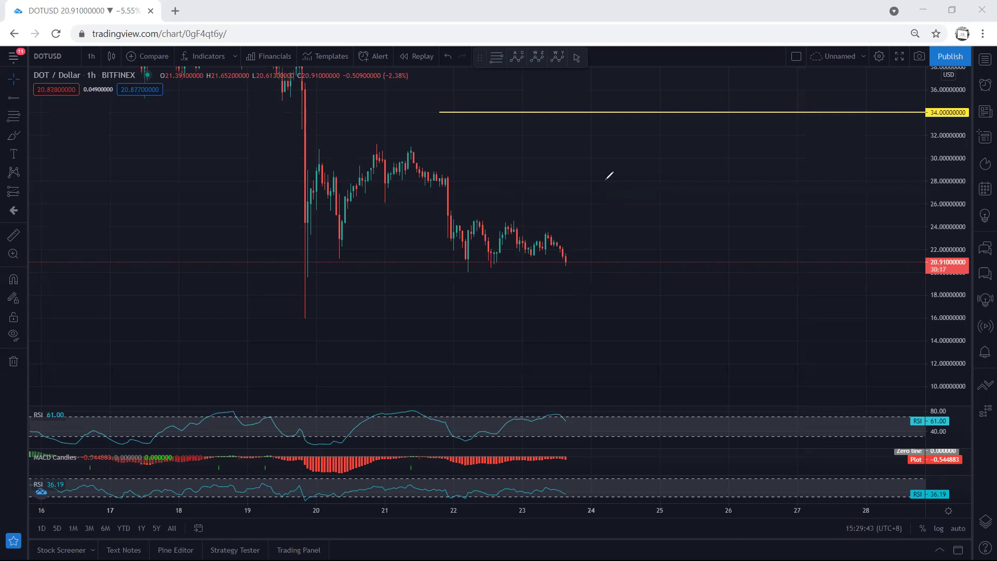
pyautogui.moveTo(562, 262)
pyautogui.mouseDown()
pyautogui.moveTo(571, 258)
pyautogui.moveTo(579, 207)
pyautogui.moveTo(597, 212)
pyautogui.moveTo(611, 164)
pyautogui.mouseUp()
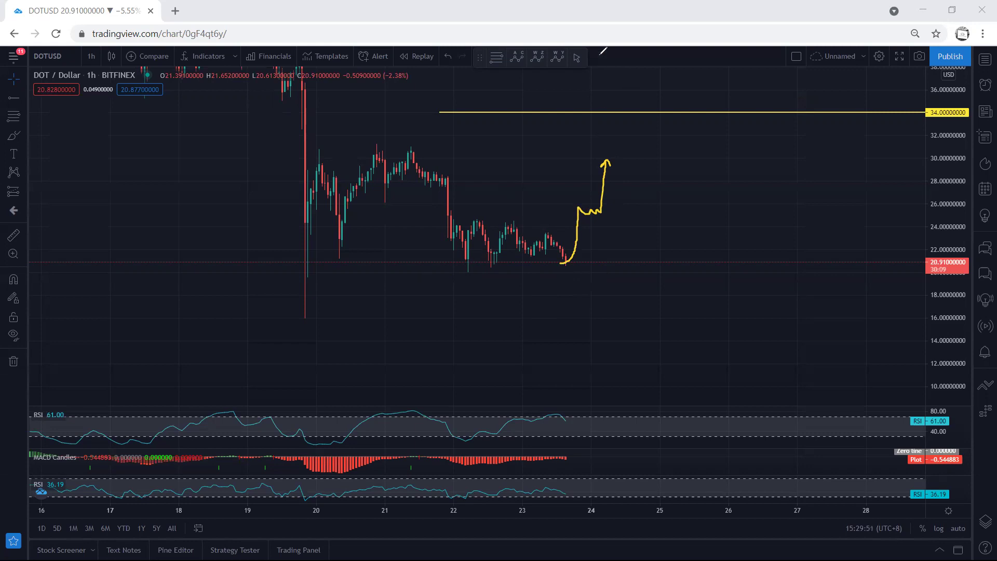
pyautogui.hotkey('ctrl', 'z')
# - Box the 22–24 May consolidation, underline its low and draw a breakdown to below 18, and erase the drawing
pyautogui.moveTo(454, 272); pyautogui.dragTo(484, 271)
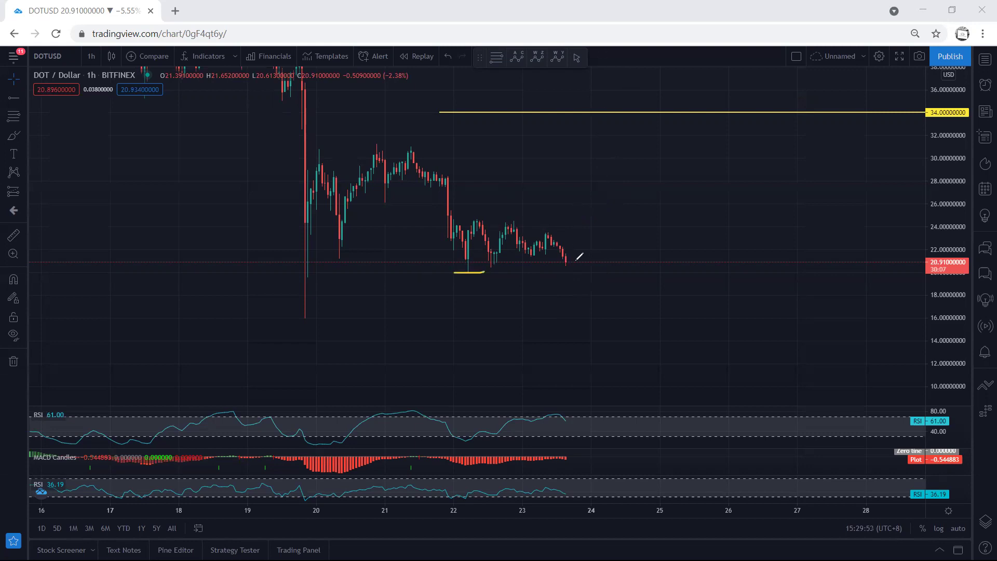
pyautogui.moveTo(472, 219)
pyautogui.mouseDown()
pyautogui.moveTo(571, 219)
pyautogui.moveTo(494, 262)
pyautogui.moveTo(464, 255)
pyautogui.moveTo(464, 222)
pyautogui.mouseUp()
pyautogui.moveTo(542, 245); pyautogui.dragTo(595, 300)
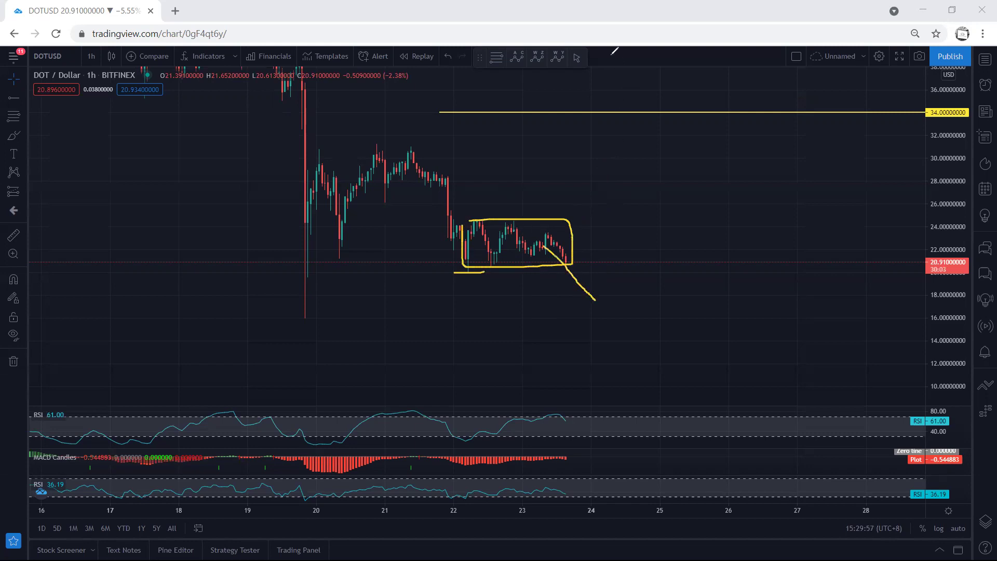
pyautogui.click(613, 58)
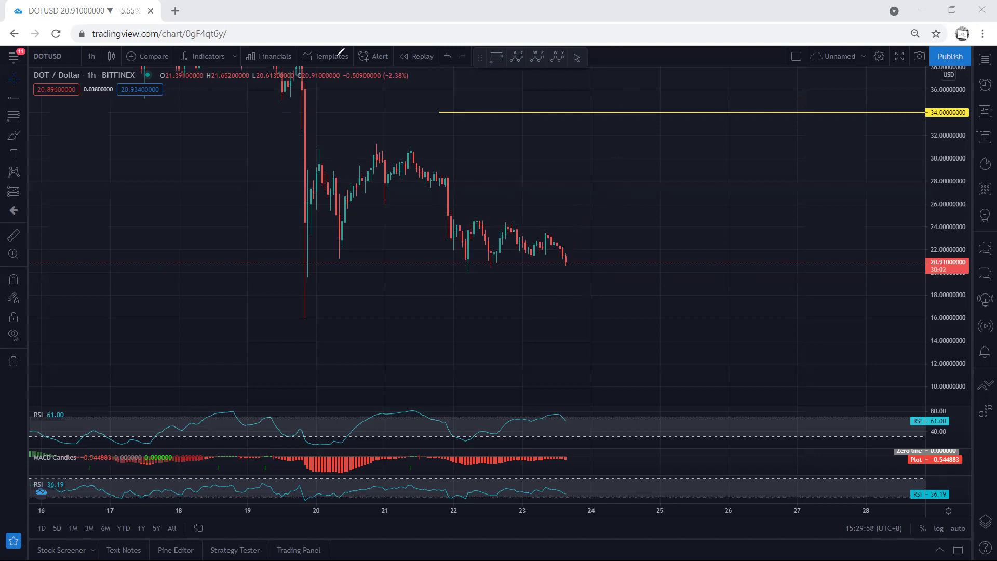
# - Switch the chart to the 1 day interval and view the full price history since December
pyautogui.click(91, 56)
pyautogui.click(96, 315)
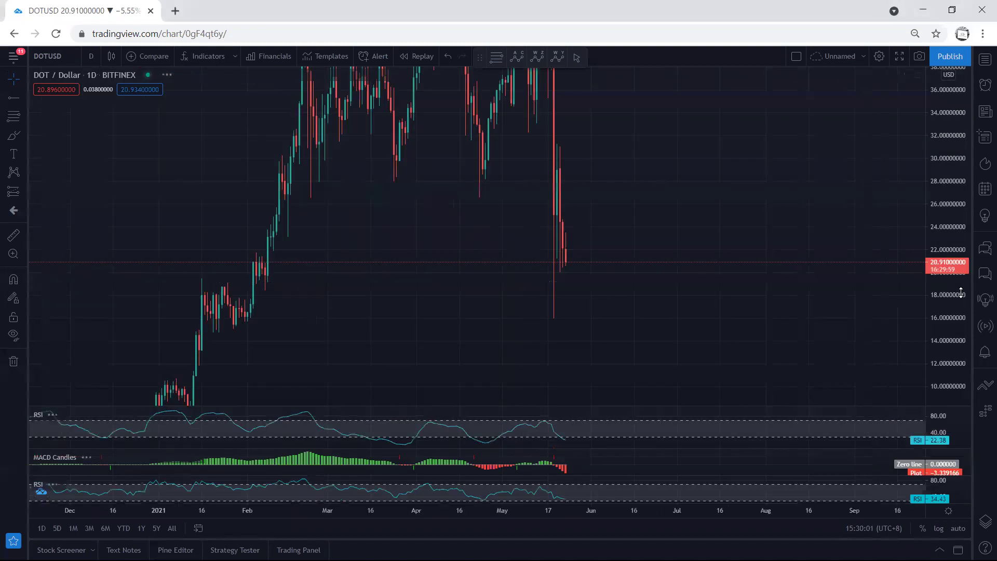
pyautogui.moveTo(959, 317); pyautogui.dragTo(959, 324)
pyautogui.moveTo(753, 316); pyautogui.dragTo(728, 313)
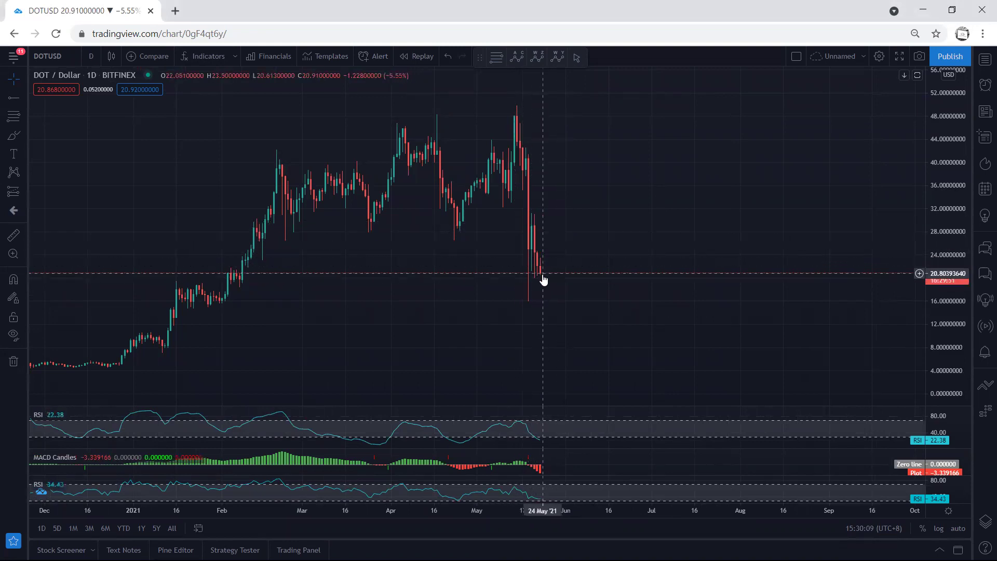
# - Switch the chart to the 4 hours interval and fit the price scale automatically
pyautogui.click(92, 57)
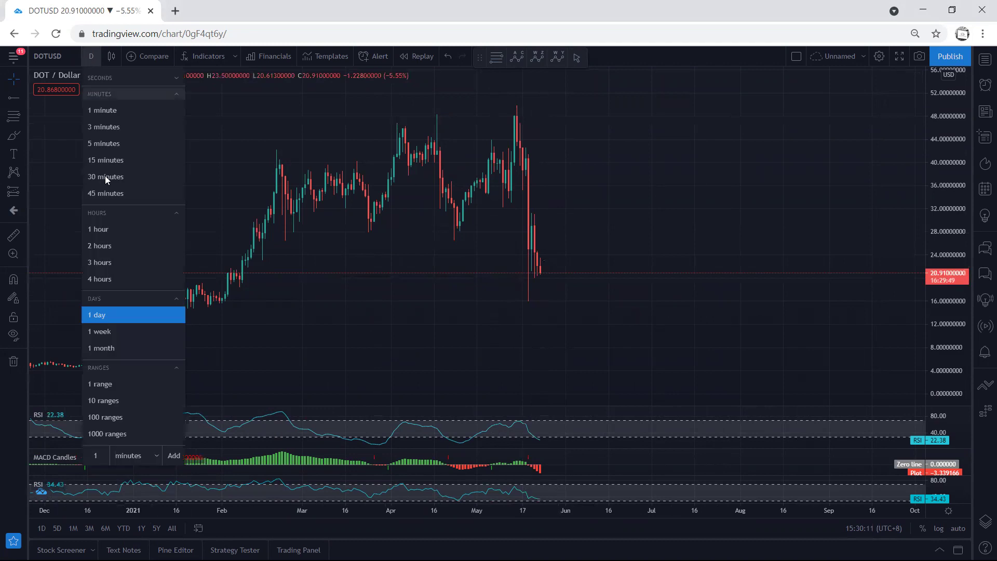
pyautogui.click(108, 276)
pyautogui.doubleClick(943, 351)
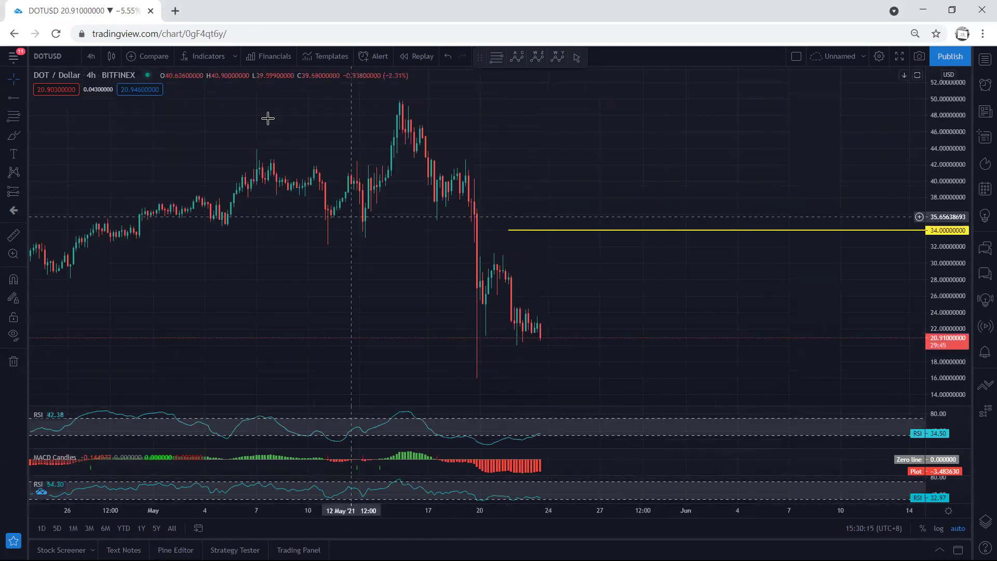
# - Set the chart back to the 1 hour interval and frame the candles from 19 to 24 May
pyautogui.click(94, 57)
pyautogui.click(106, 229)
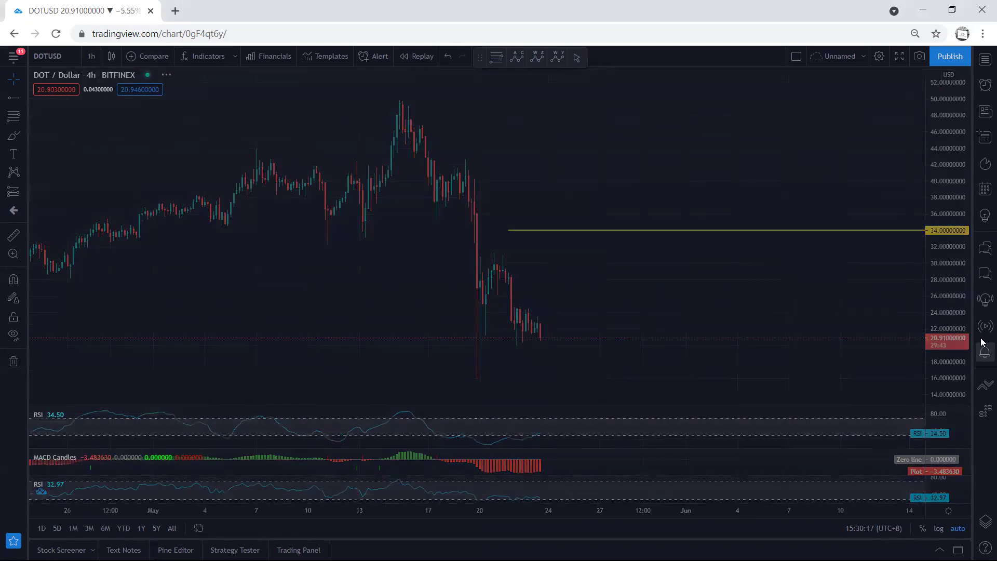
pyautogui.moveTo(944, 347); pyautogui.dragTo(943, 332)
pyautogui.moveTo(800, 263); pyautogui.dragTo(804, 233)
pyautogui.moveTo(947, 368); pyautogui.dragTo(948, 351)
pyautogui.moveTo(712, 291); pyautogui.dragTo(752, 219)
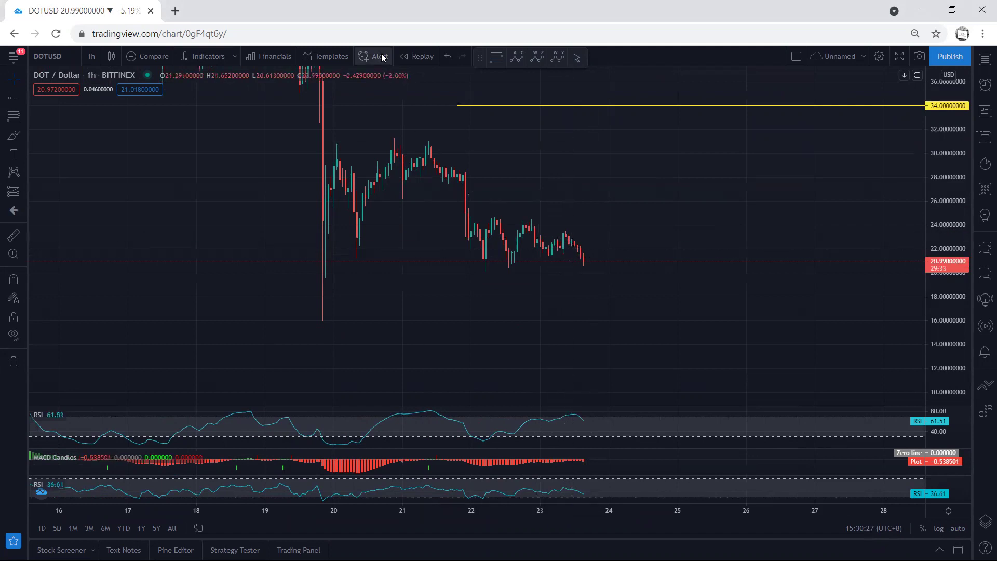
# - Sketch the 21–24 May decline and pennant, with an arrow down to the 19 May low near 16, and erase the sketch
pyautogui.moveTo(491, 222); pyautogui.dragTo(569, 230)
pyautogui.moveTo(484, 269); pyautogui.dragTo(572, 253)
pyautogui.moveTo(414, 143); pyautogui.dragTo(483, 252)
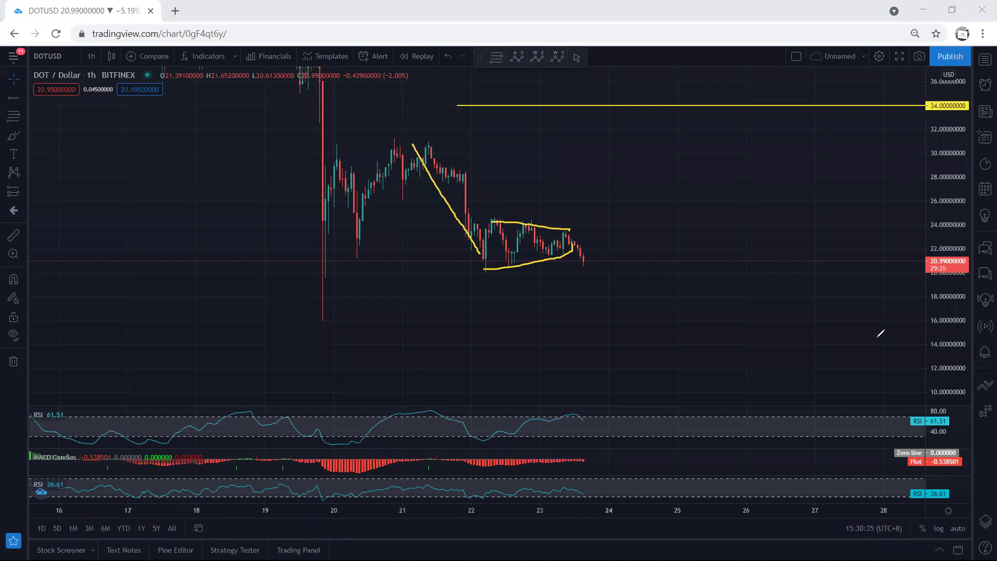
pyautogui.moveTo(919, 308); pyautogui.dragTo(930, 307)
pyautogui.moveTo(570, 233)
pyautogui.mouseDown()
pyautogui.moveTo(606, 312)
pyautogui.moveTo(614, 297)
pyautogui.moveTo(601, 312)
pyautogui.mouseUp()
pyautogui.moveTo(307, 318); pyautogui.dragTo(365, 322)
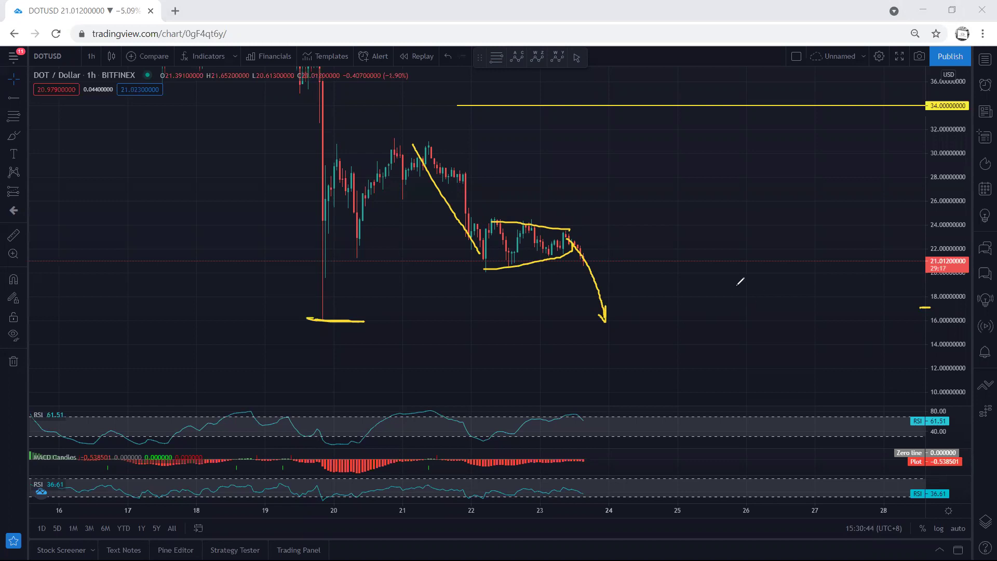
pyautogui.click(632, 72)
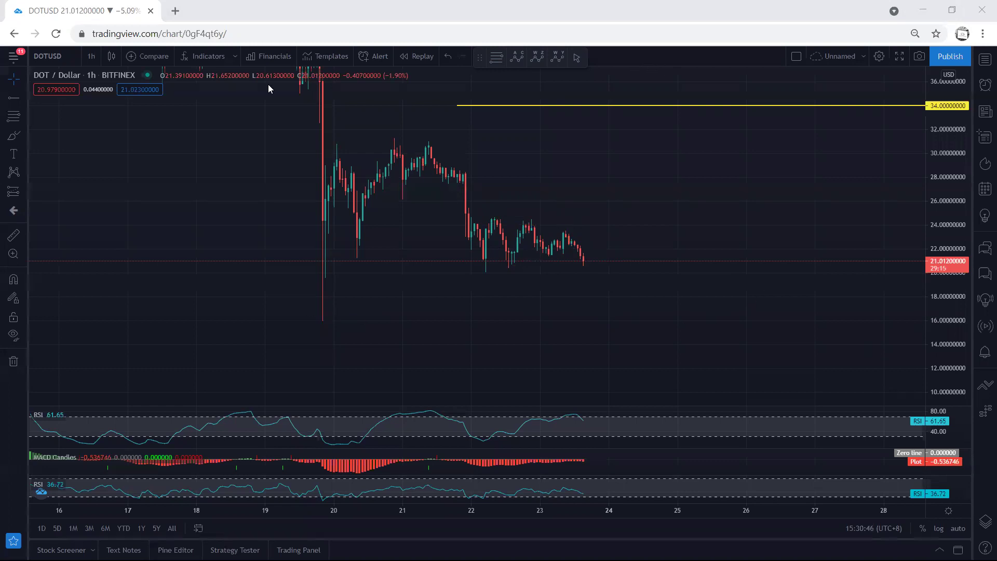
# - Draw a descending line along the 22–23 May highs and a support line near 20, and erase both
pyautogui.moveTo(276, 158); pyautogui.dragTo(288, 178)
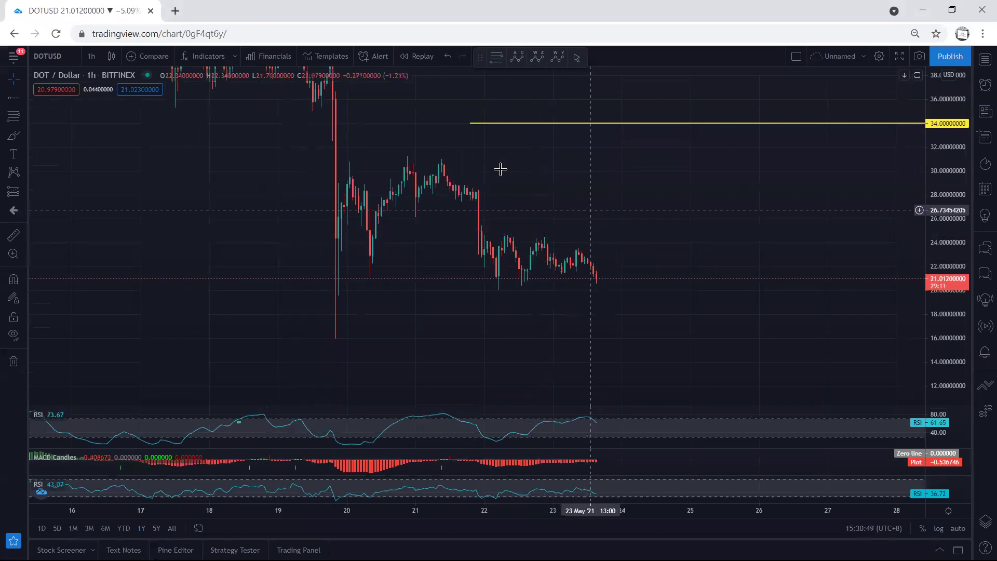
pyautogui.moveTo(506, 235); pyautogui.dragTo(588, 248)
pyautogui.moveTo(492, 290); pyautogui.dragTo(608, 287)
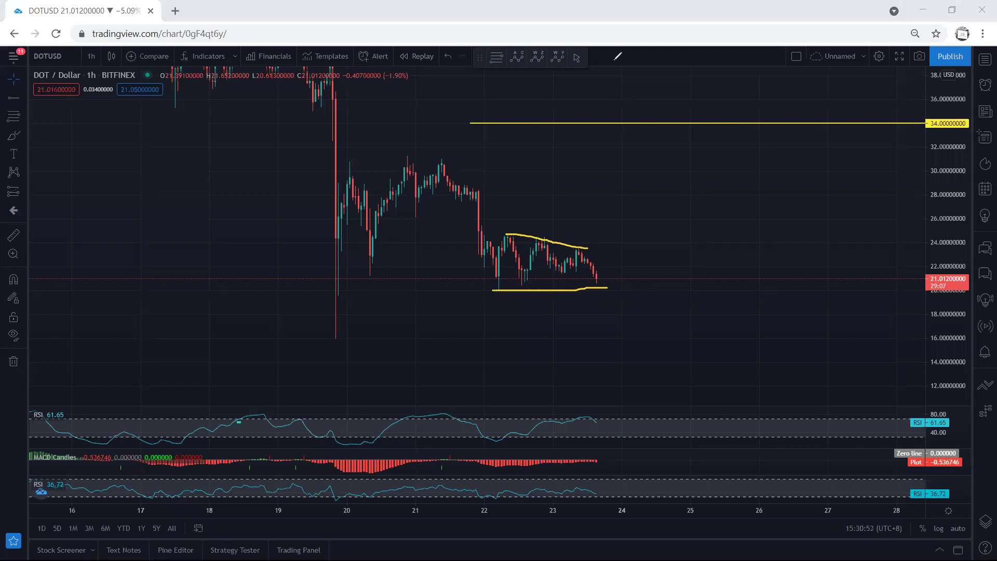
pyautogui.press('Escape')
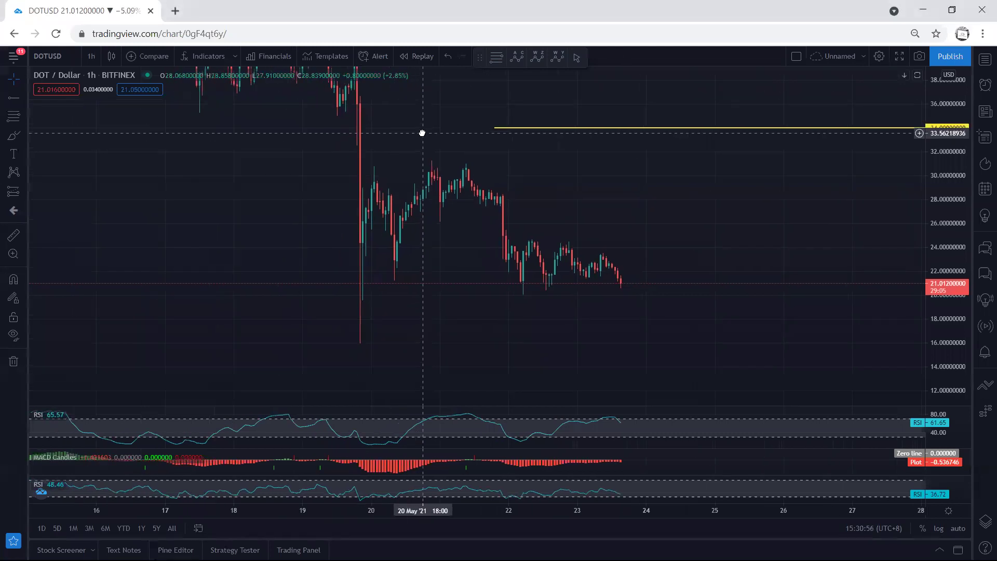